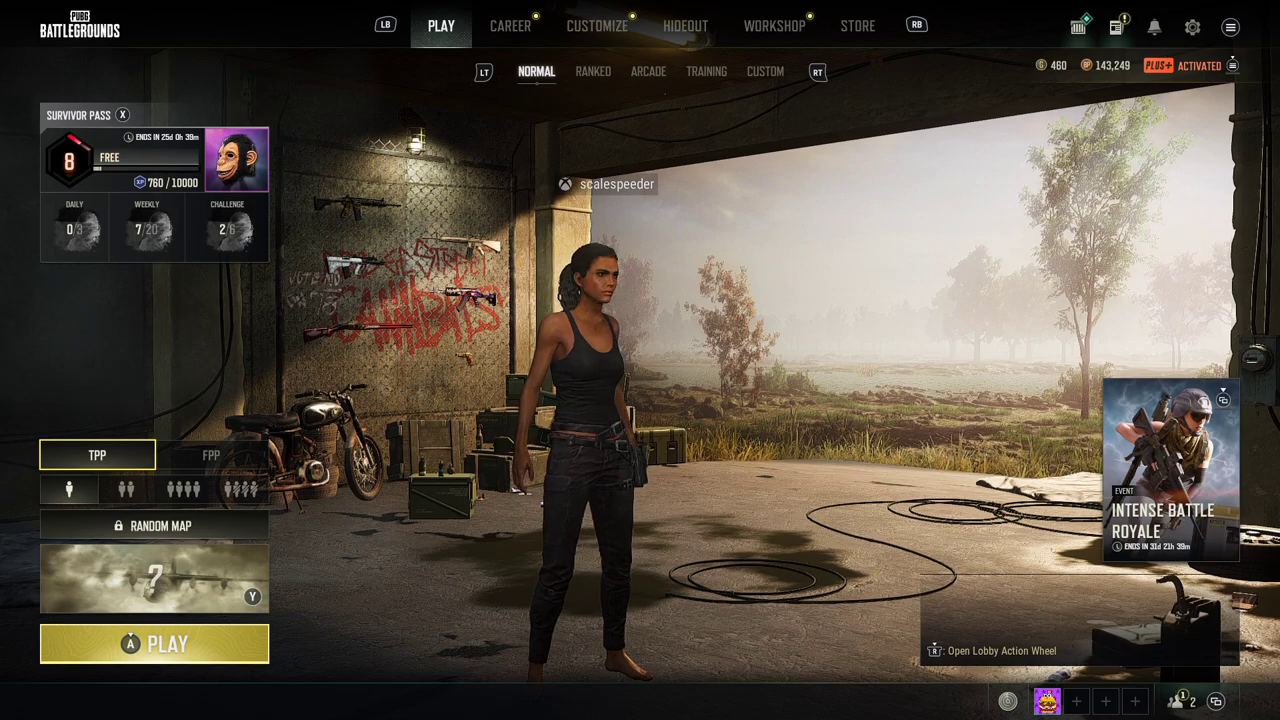
Bring up the Xbox guide's Capture & share menu over the PUBG: Battlegrounds lobby.
{"action": "key", "text": "super"}
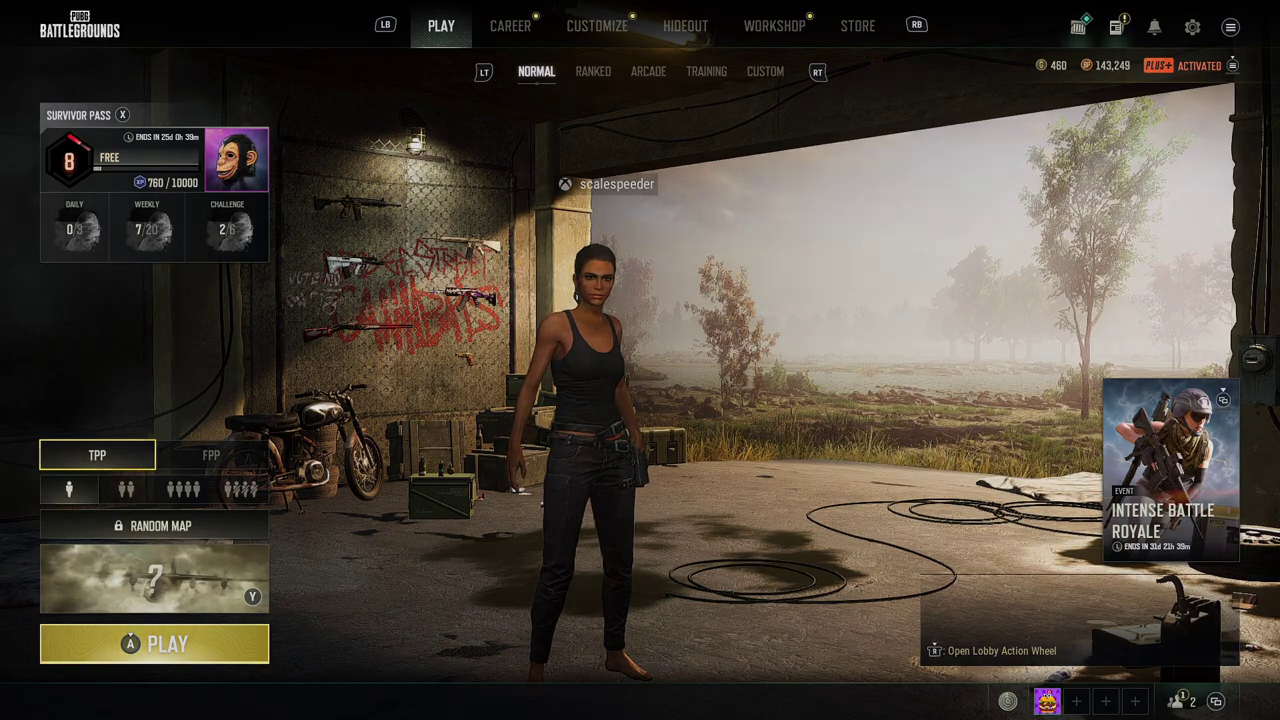
Leave the Capture & share menu for the guide's Home page, with PUBG and Settings listed.
{"action": "key", "text": "Escape"}
{"action": "key", "text": "Down"}
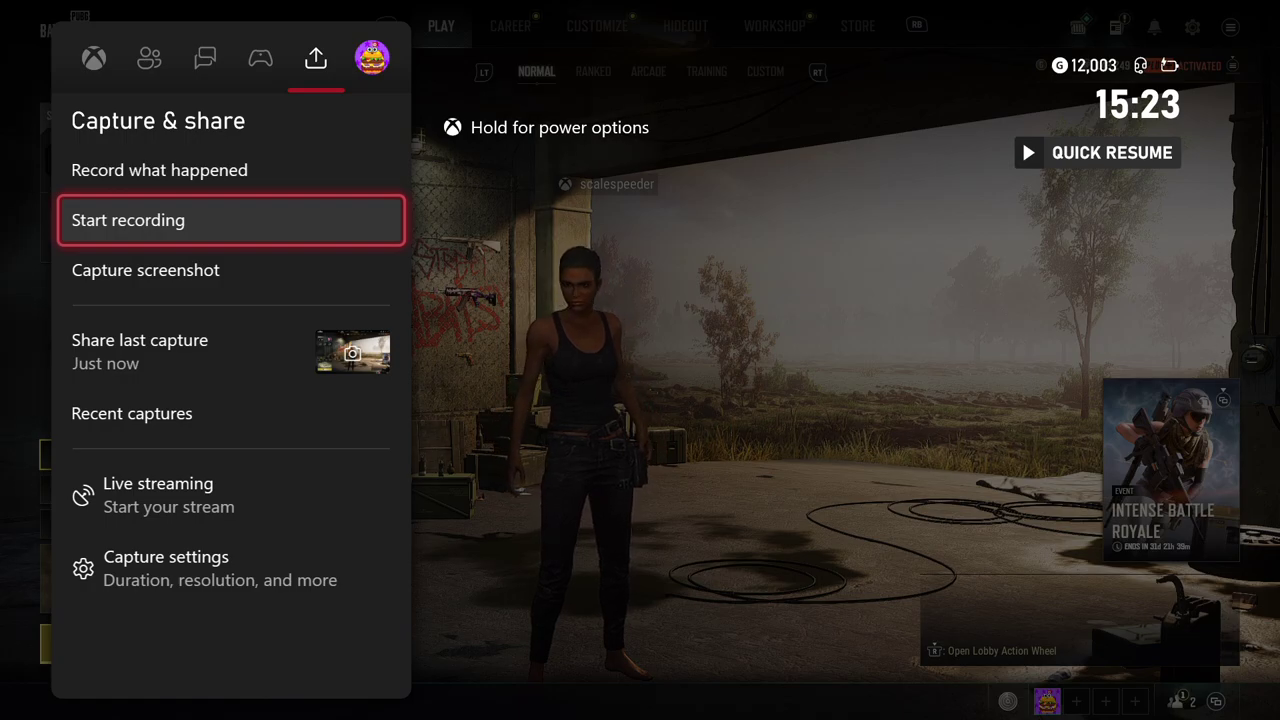
{"action": "key", "text": "Escape"}
{"action": "key", "text": "super"}
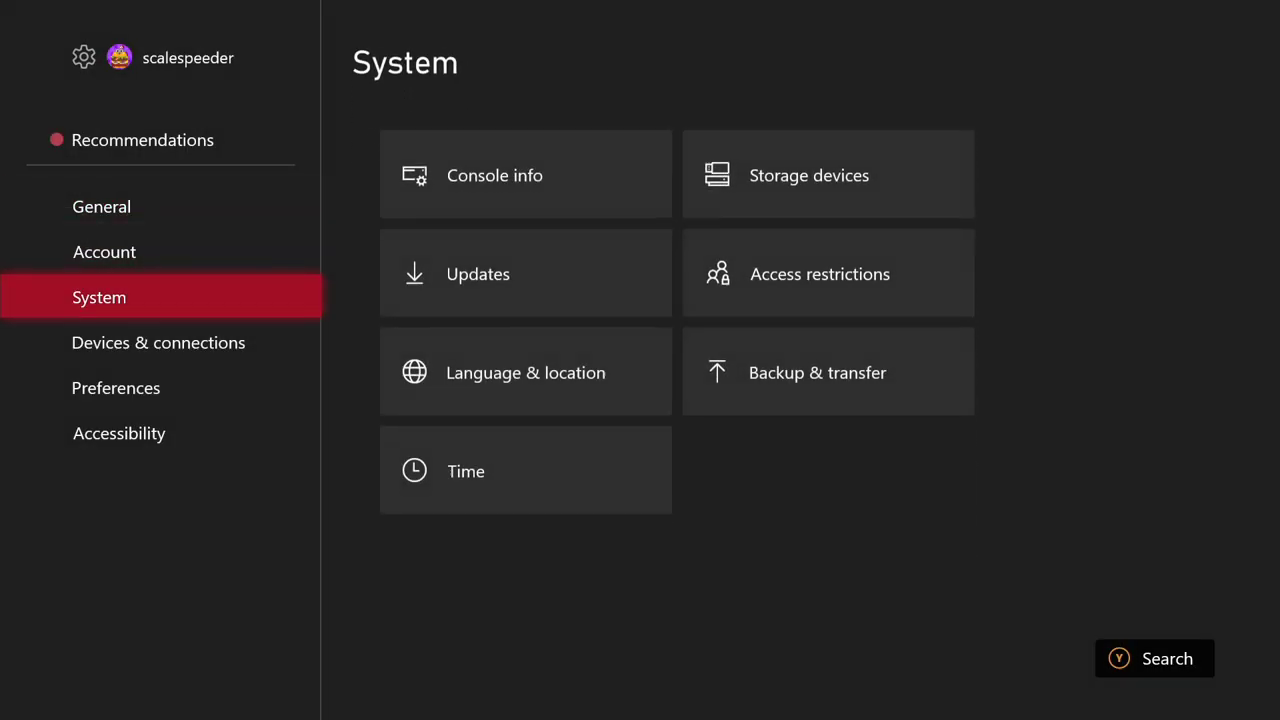
{"action": "key", "text": "Right"}
{"action": "key", "text": "Right"}
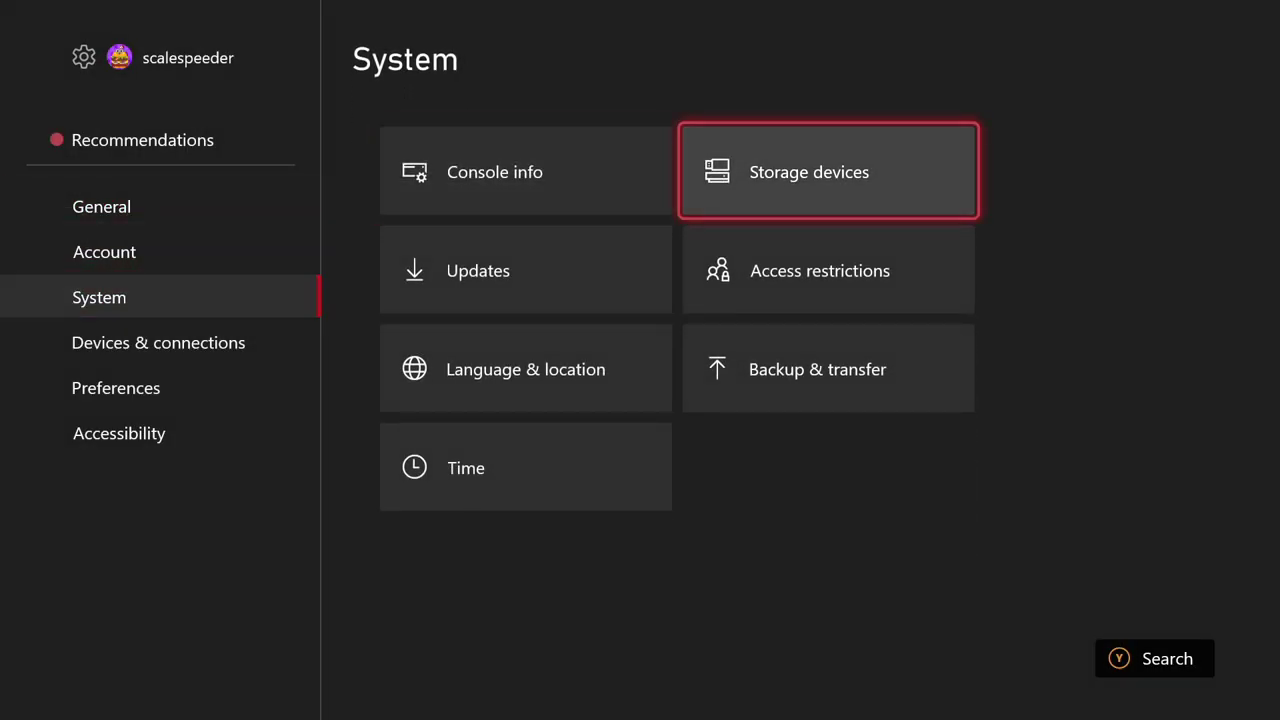
{"action": "key", "text": "Return"}
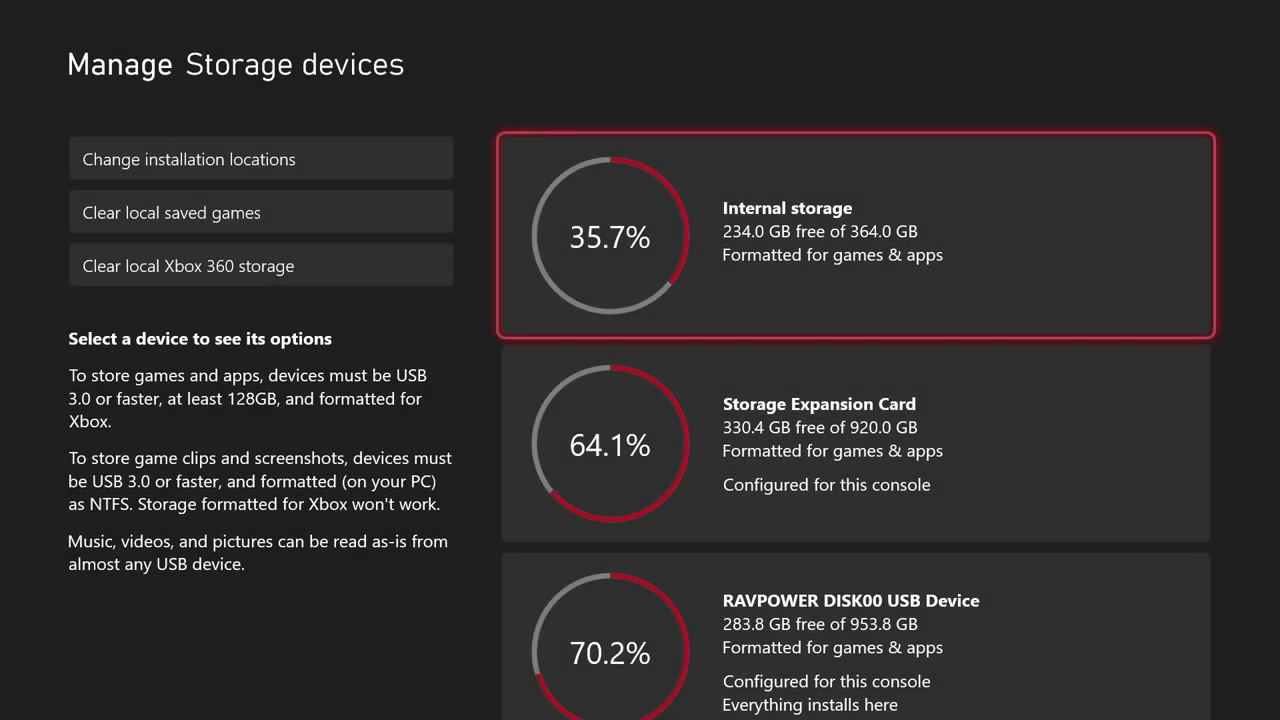
{"action": "key", "text": "Down"}
{"action": "key", "text": "Down"}
{"action": "key", "text": "Down"}
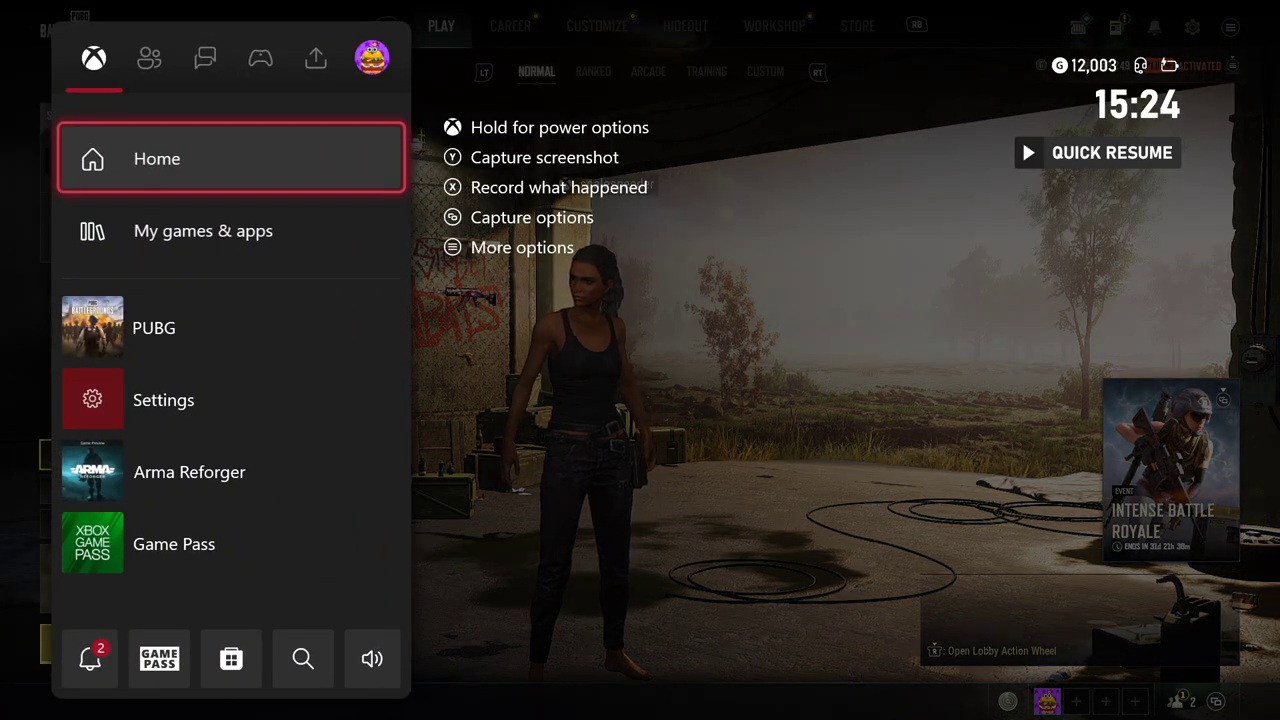
Open Capture settings and review 1-minute recording, 1080p SDR clips and the Series S Captures location.
{"action": "key", "text": "Right"}
{"action": "key", "text": "Right"}
{"action": "key", "text": "Right"}
{"action": "key", "text": "Right"}
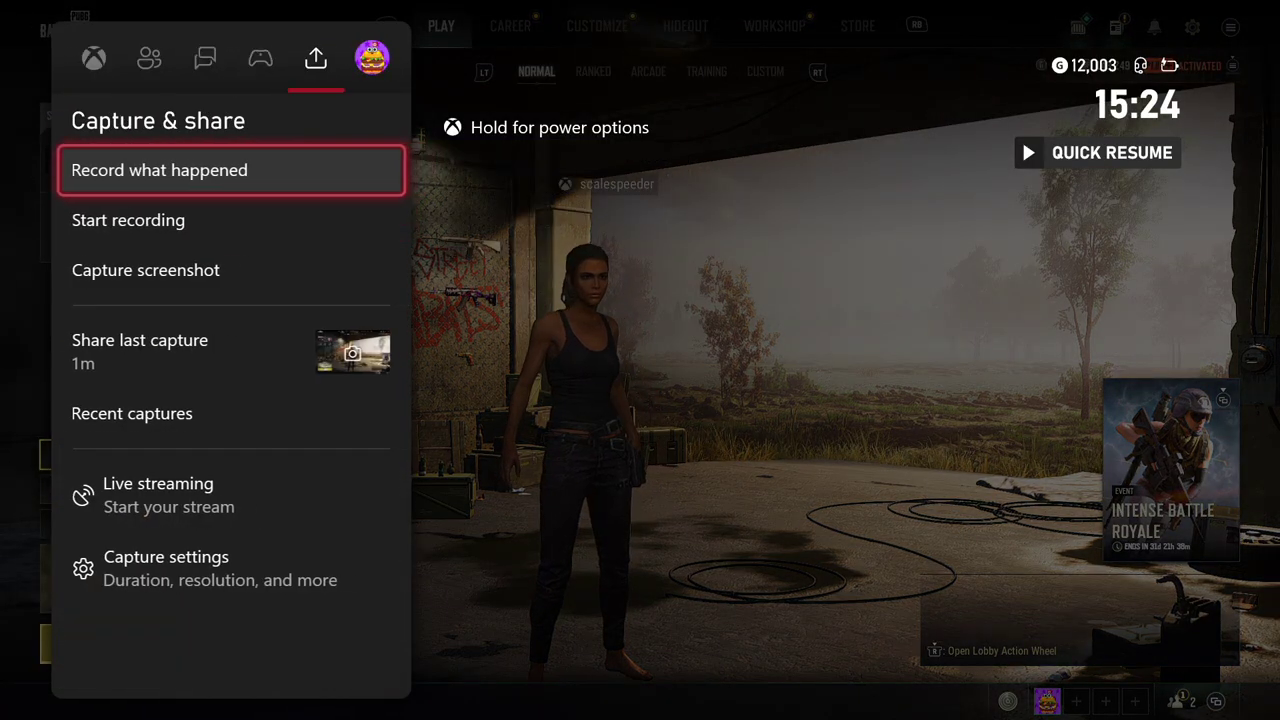
{"action": "key", "text": "Down"}
{"action": "key", "text": "Down"}
{"action": "key", "text": "Down"}
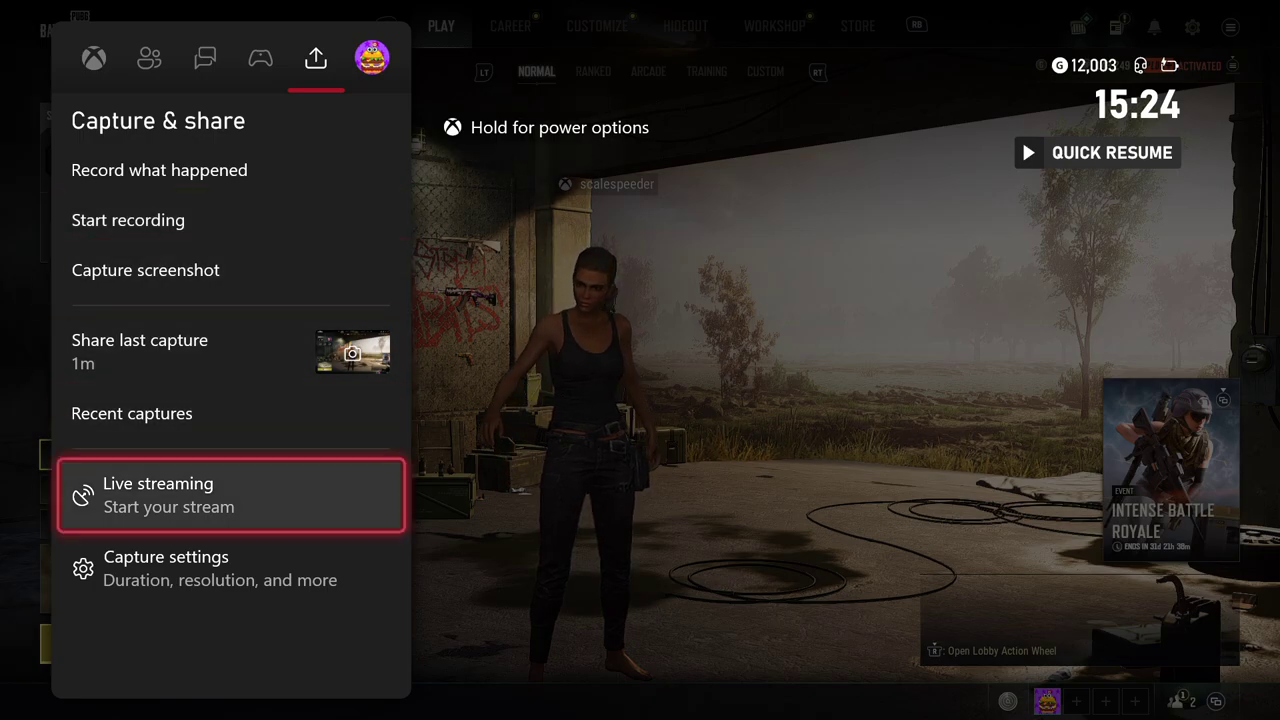
{"action": "key", "text": "Return"}
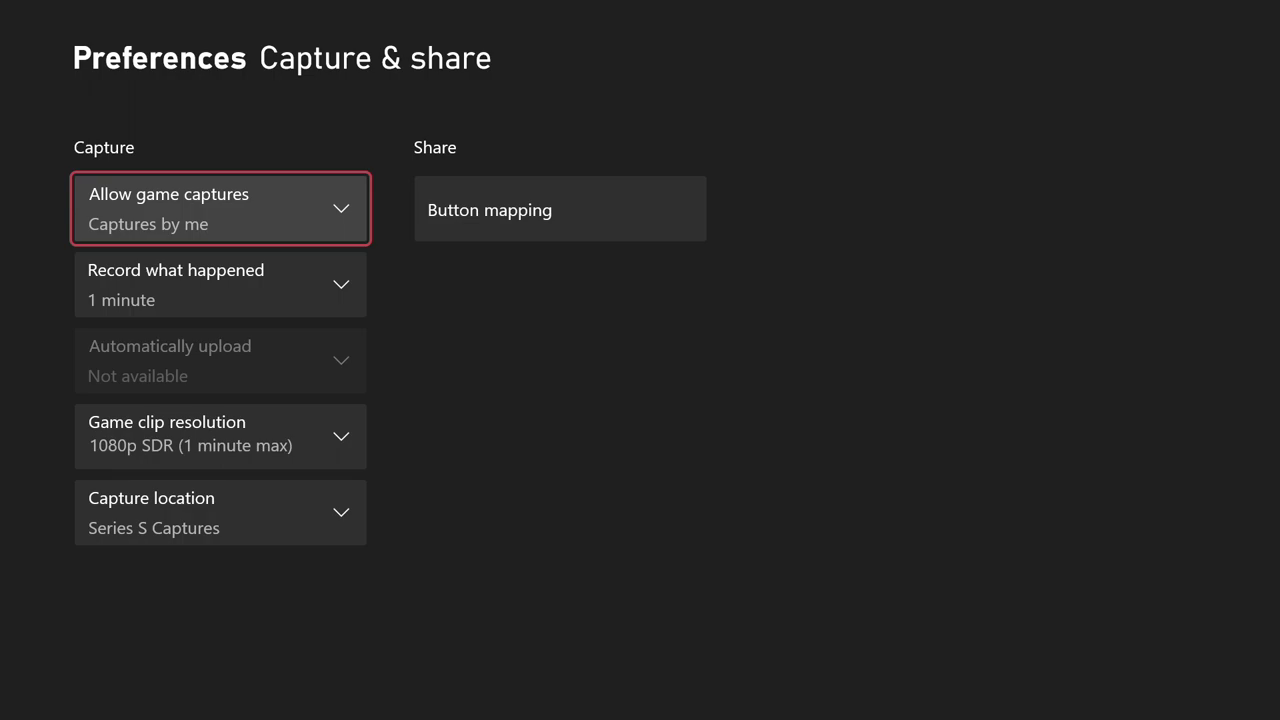
{"action": "key", "text": "Down"}
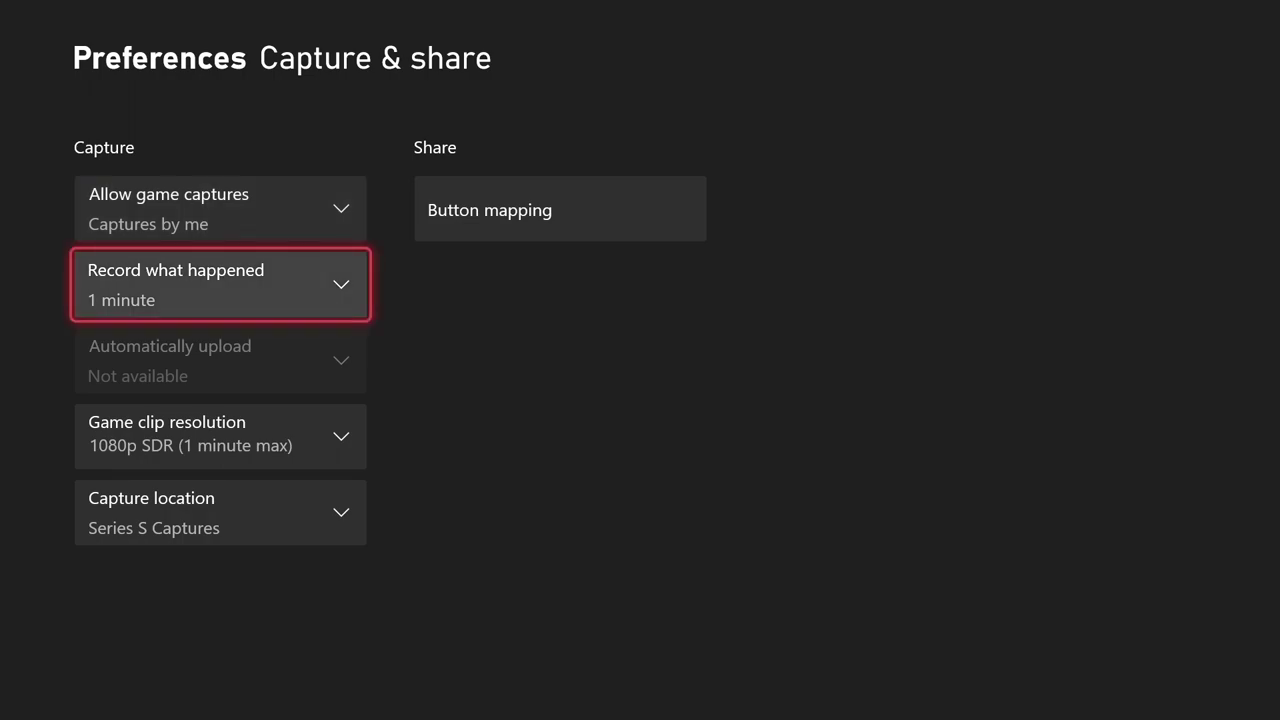
{"action": "key", "text": "Down"}
{"action": "key", "text": "Down"}
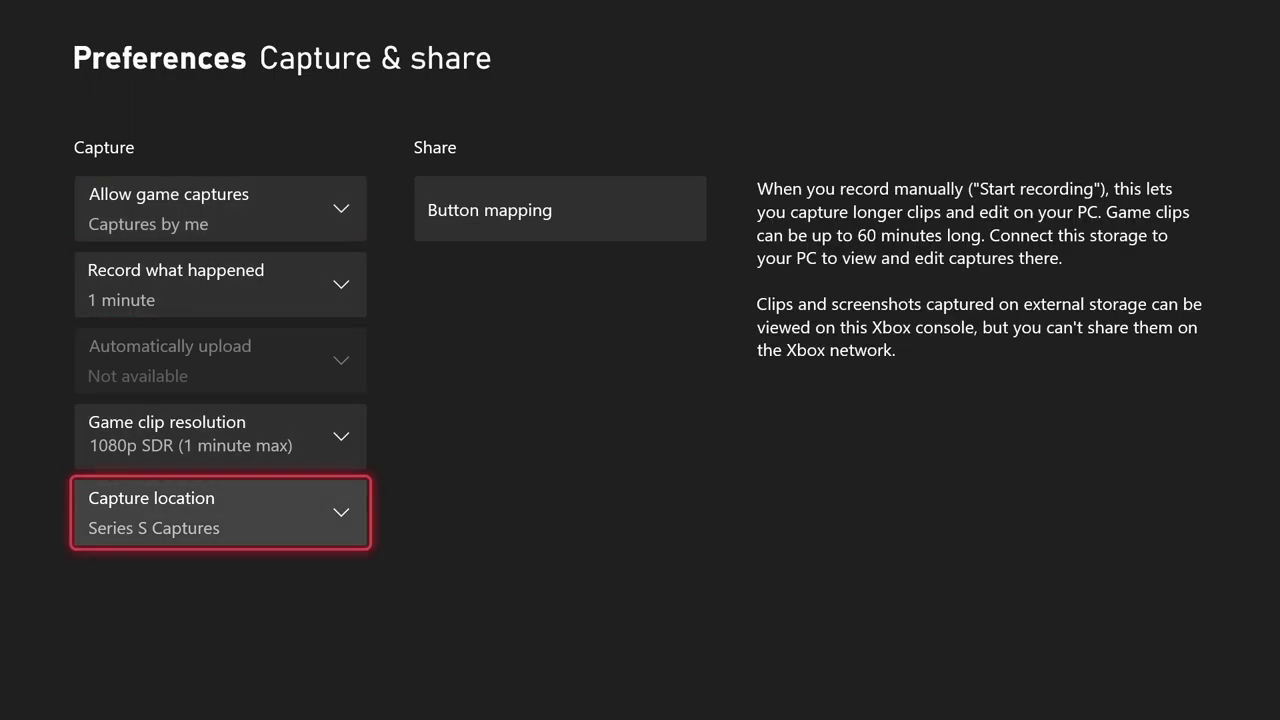
{"action": "key", "text": "Up"}
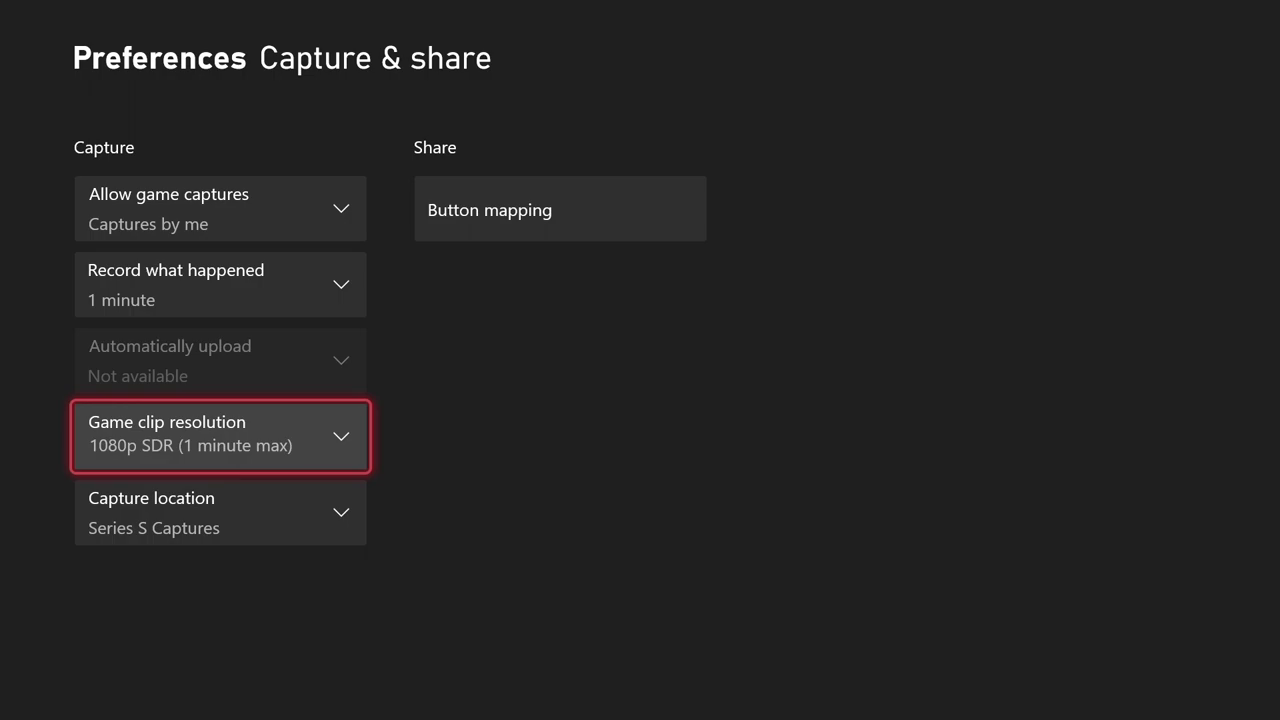
{"action": "key", "text": "Down"}
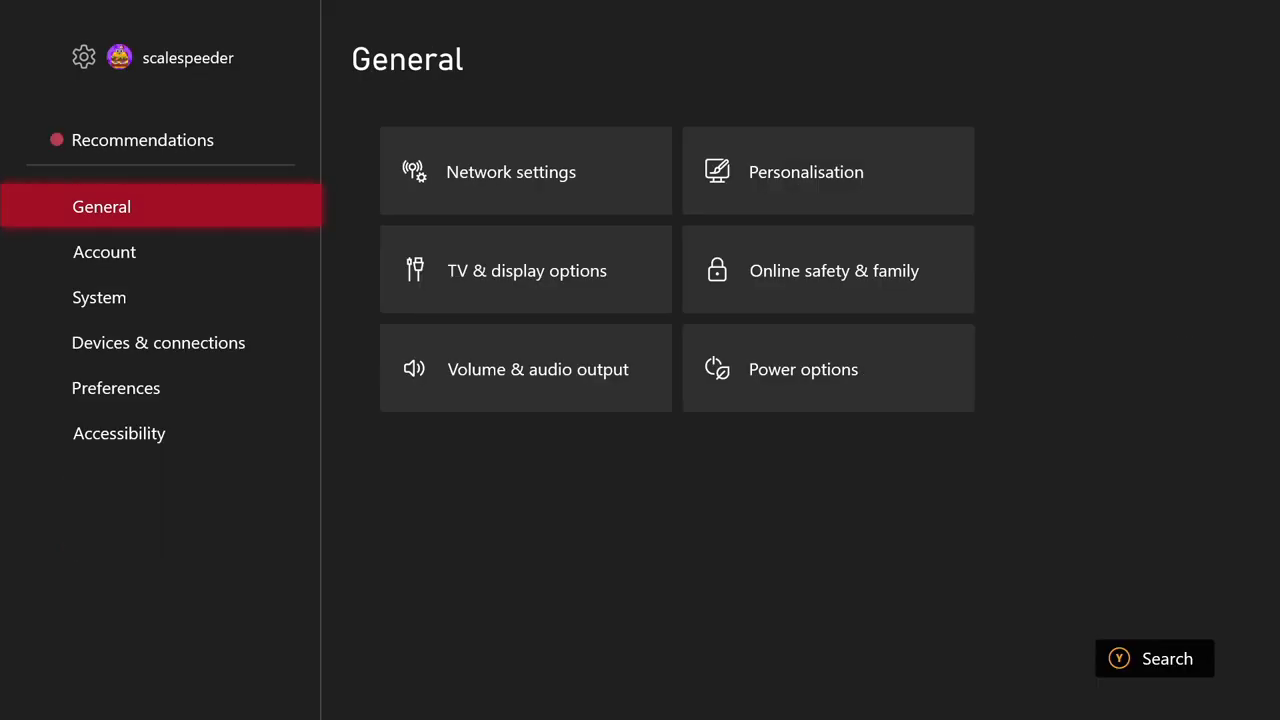
{"action": "key", "text": "Down"}
{"action": "key", "text": "Down"}
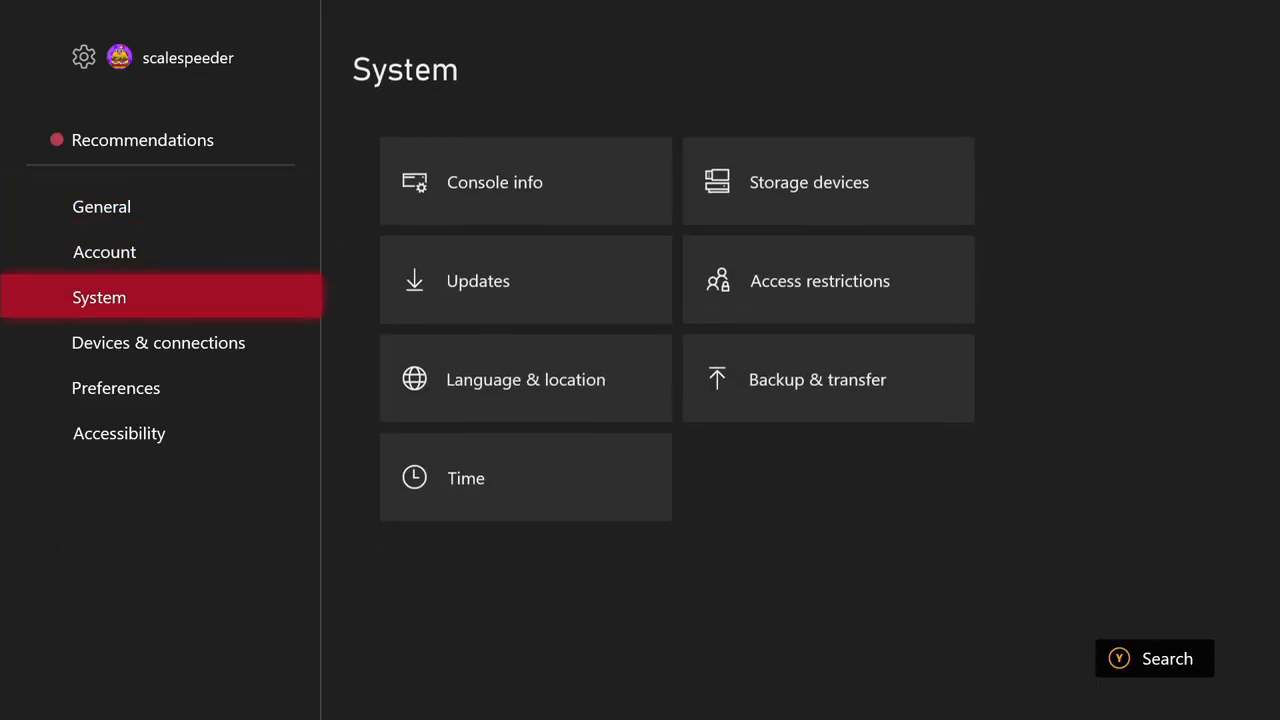
{"action": "key", "text": "Right"}
{"action": "key", "text": "Right"}
{"action": "key", "text": "Return"}
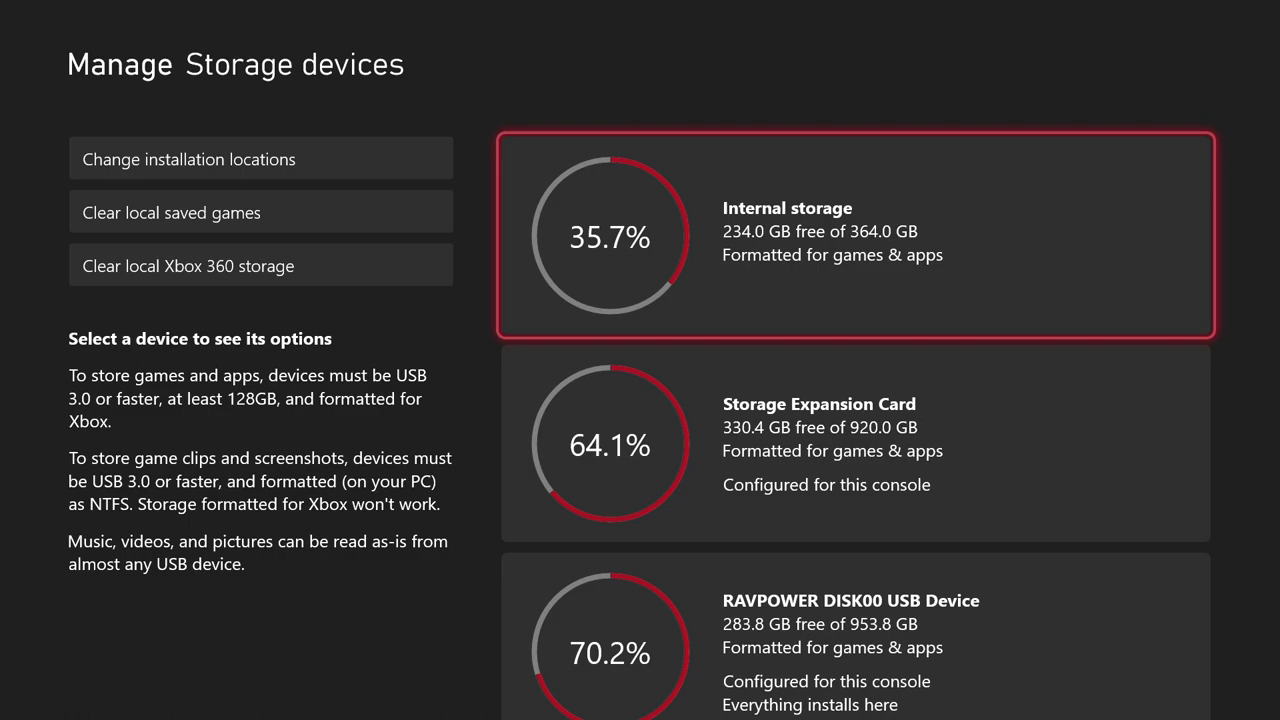
{"action": "key", "text": "Return"}
{"action": "key", "text": "Return"}
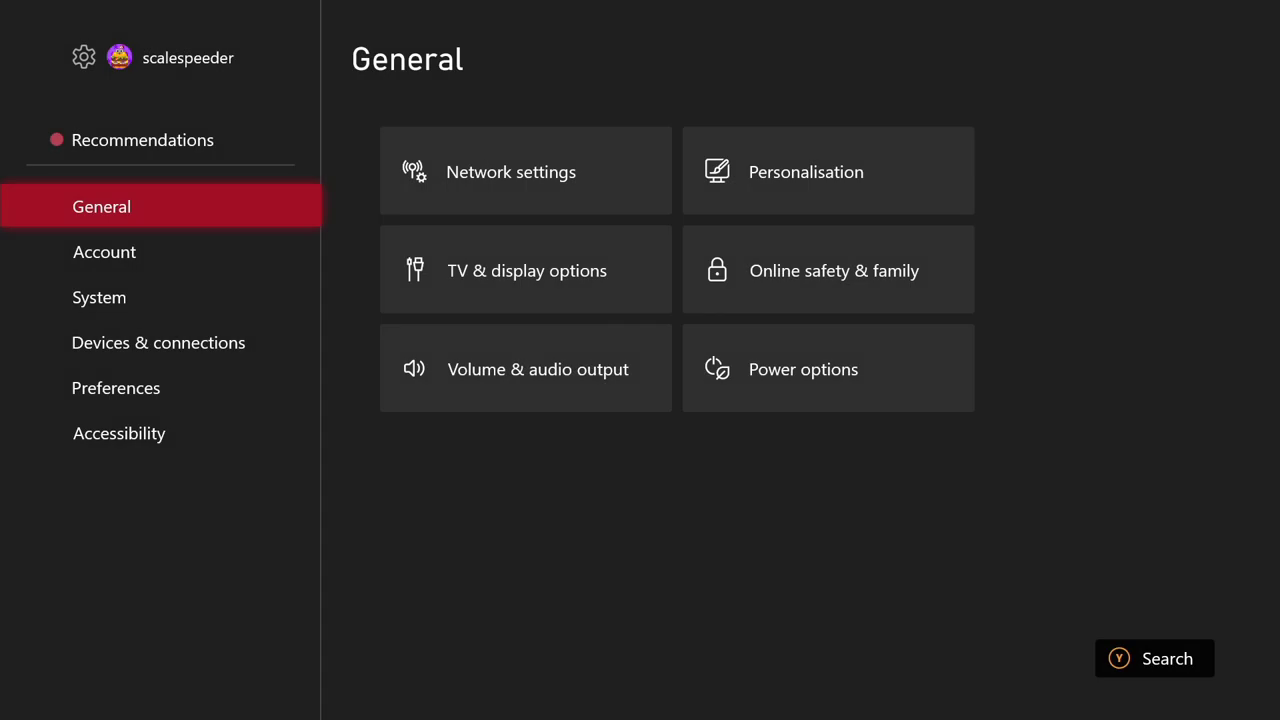
Open System's Storage devices page: internal storage at 35.7%, expansion card and USB drive.
{"action": "key", "text": "Down"}
{"action": "key", "text": "Down"}
{"action": "key", "text": "Right"}
{"action": "key", "text": "Right"}
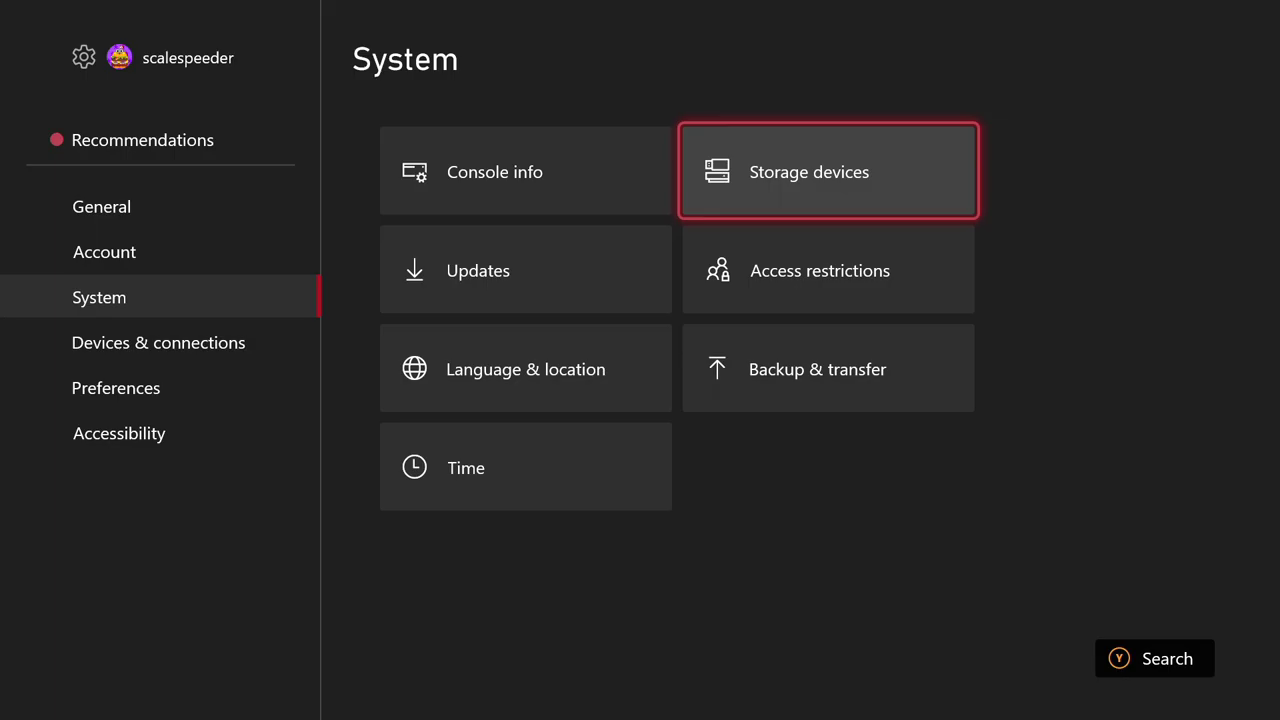
{"action": "key", "text": "Return"}
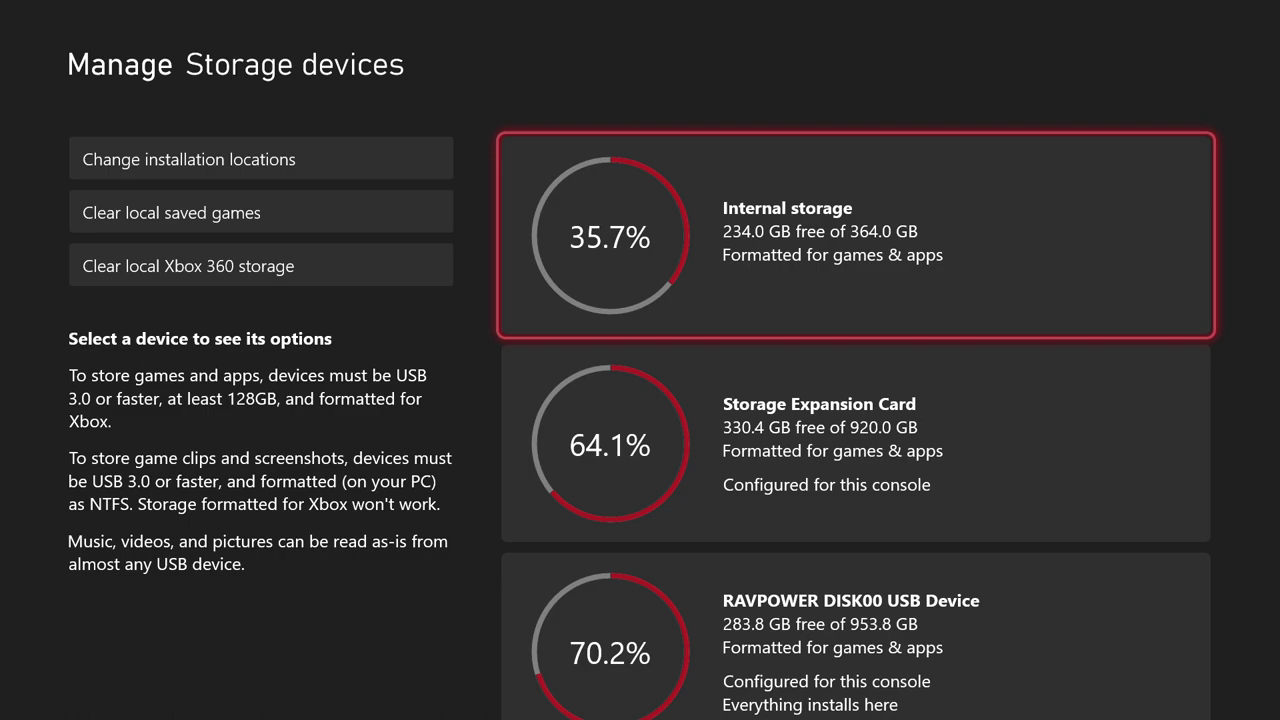
Scroll between internal storage and Series S Captures (165.4 GB free of 238.4 GB), then exit Settings.
{"action": "key", "text": "Down"}
{"action": "key", "text": "Down"}
{"action": "key", "text": "Down"}
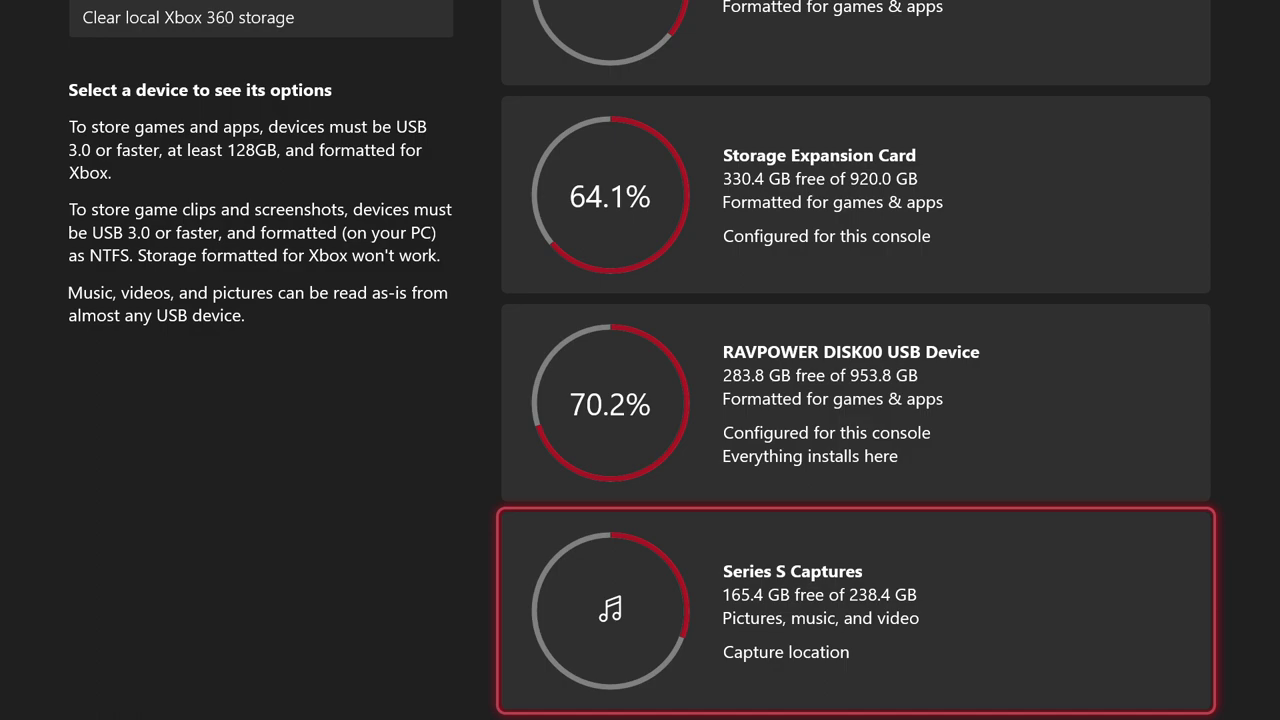
{"action": "key", "text": "Up"}
{"action": "key", "text": "Up"}
{"action": "key", "text": "Up"}
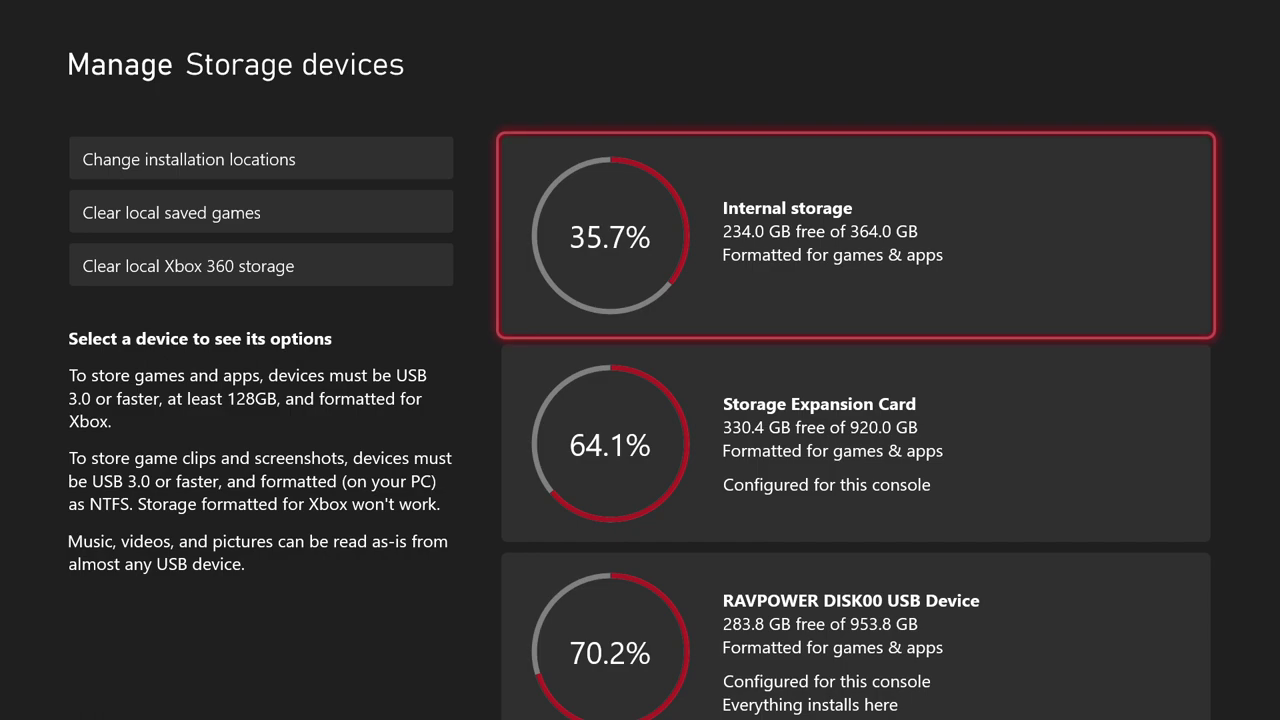
{"action": "key", "text": "Down"}
{"action": "key", "text": "Down"}
{"action": "key", "text": "Down"}
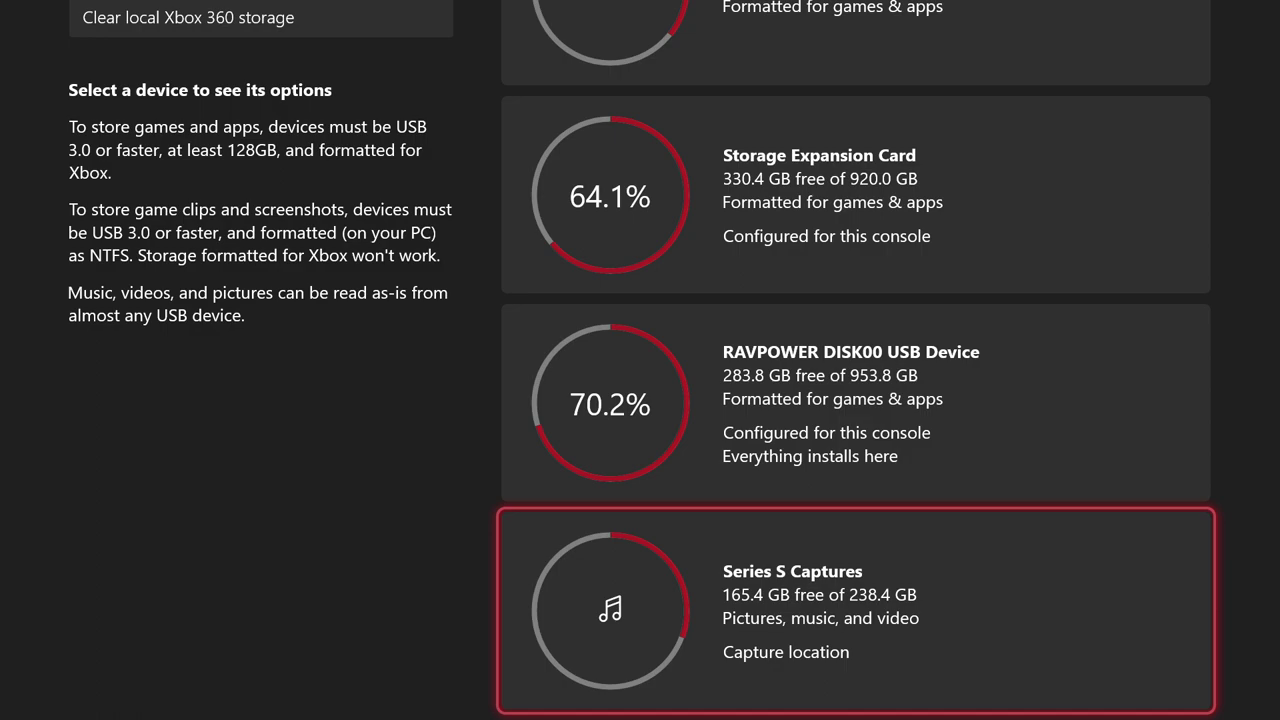
{"action": "key", "text": "Up"}
{"action": "key", "text": "Up"}
{"action": "key", "text": "Up"}
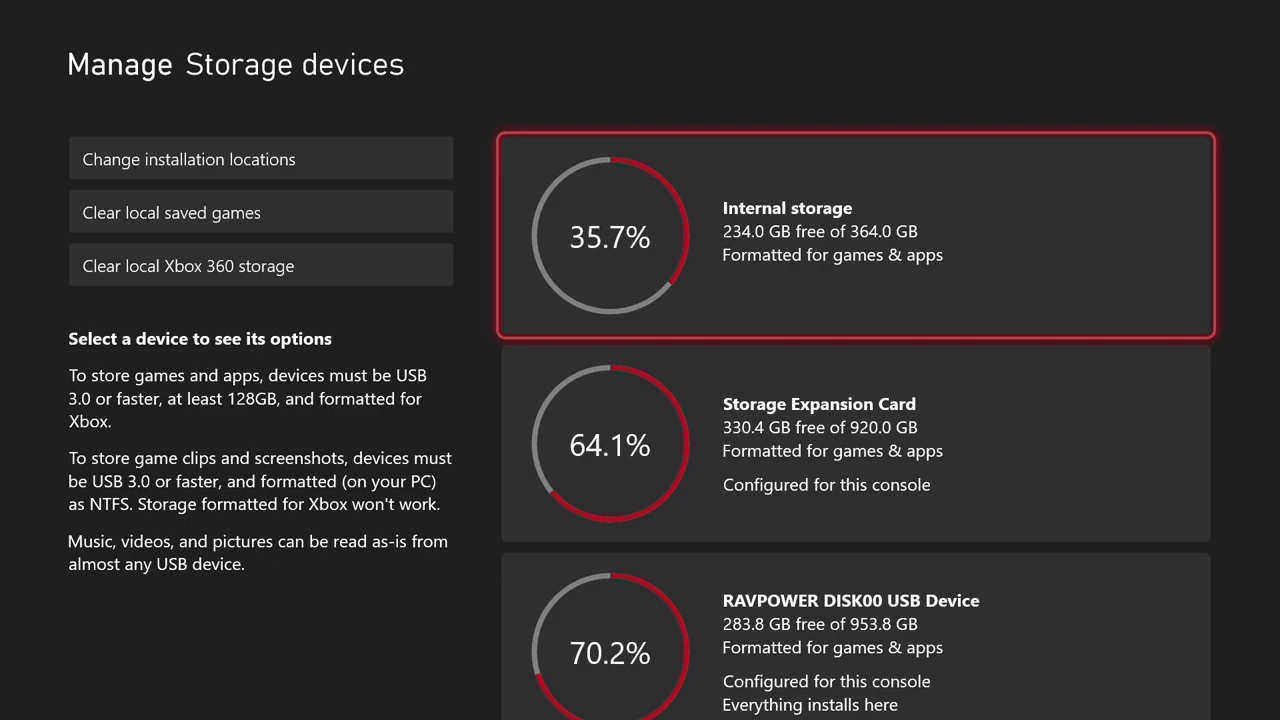
{"action": "key", "text": "Down"}
{"action": "key", "text": "Down"}
{"action": "key", "text": "Down"}
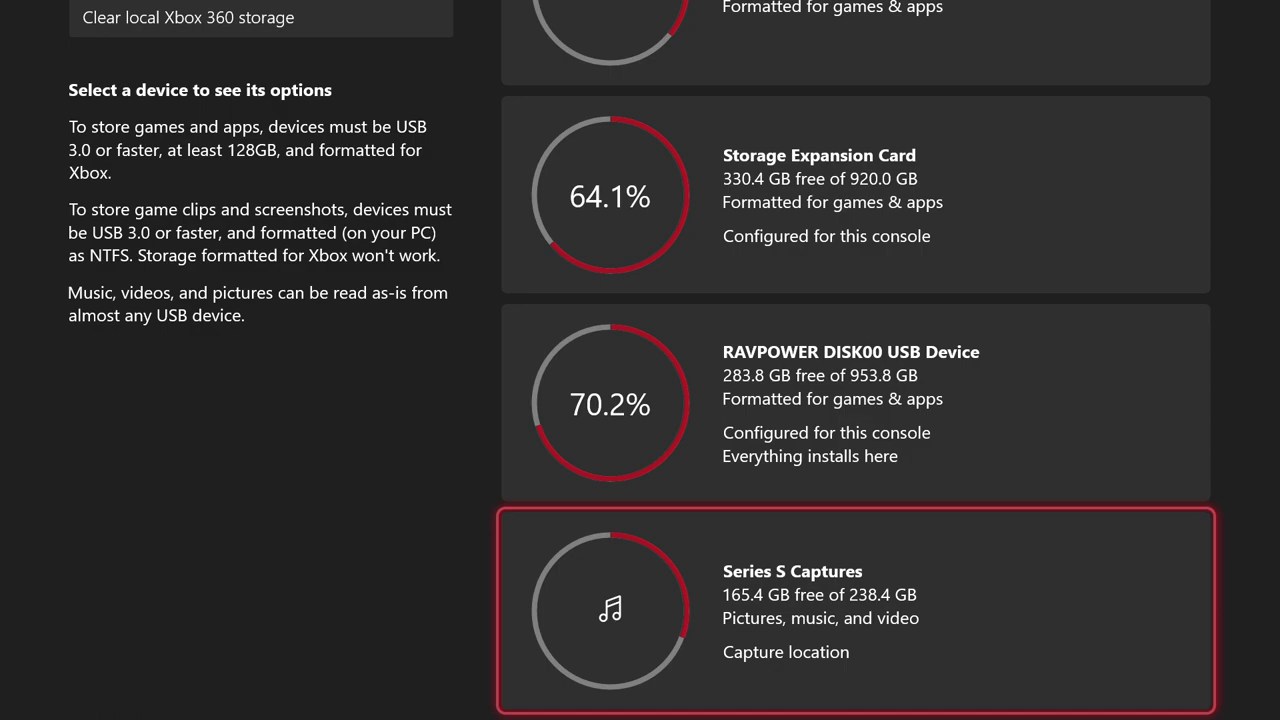
{"action": "key", "text": "Escape"}
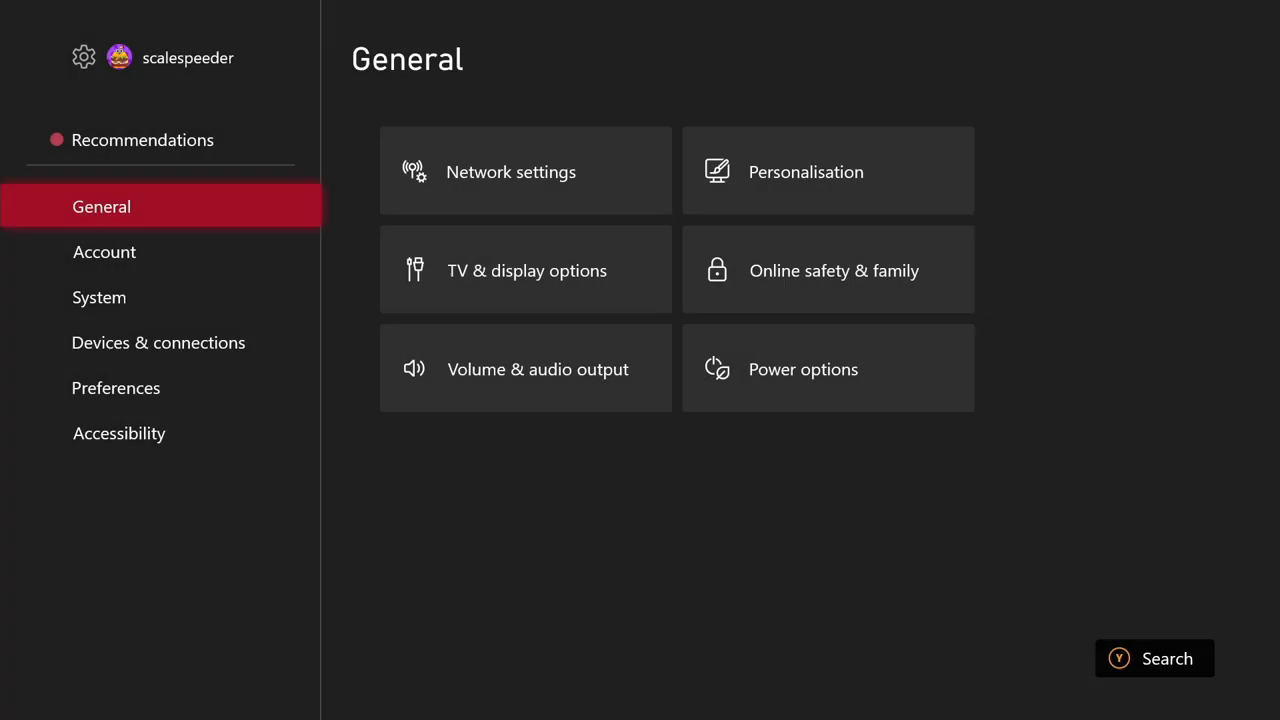
{"action": "key", "text": "Escape"}
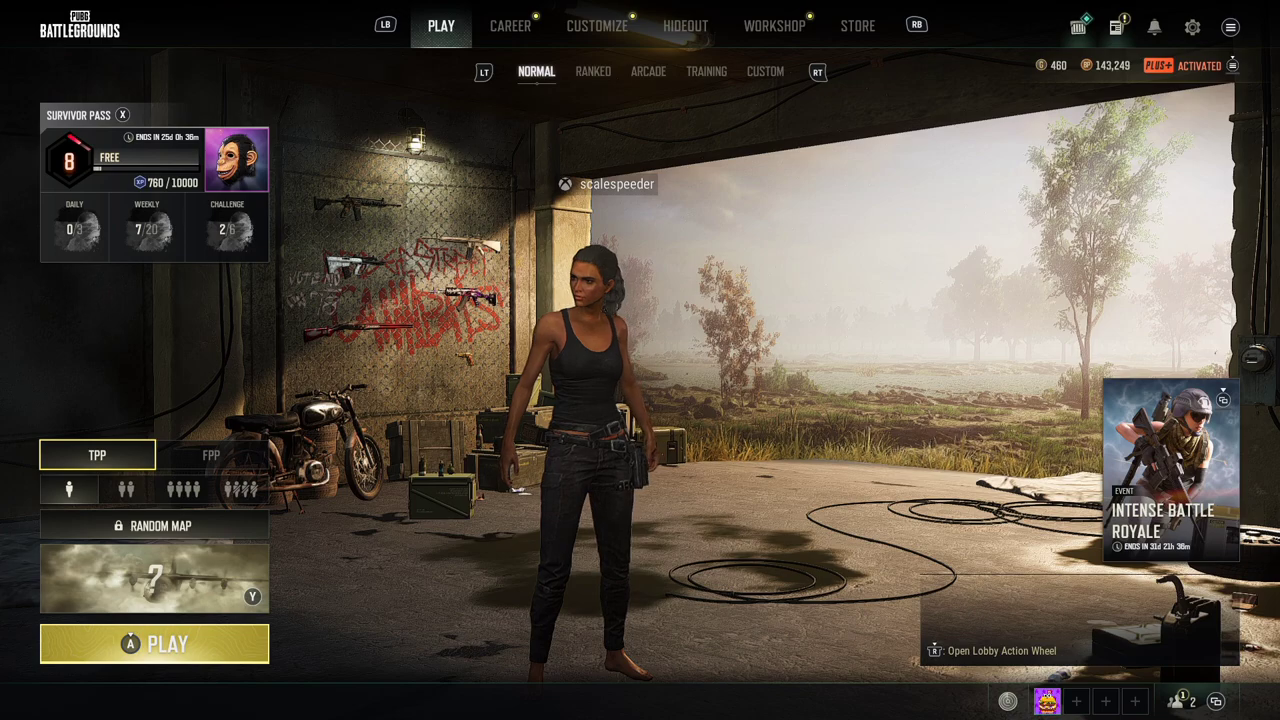